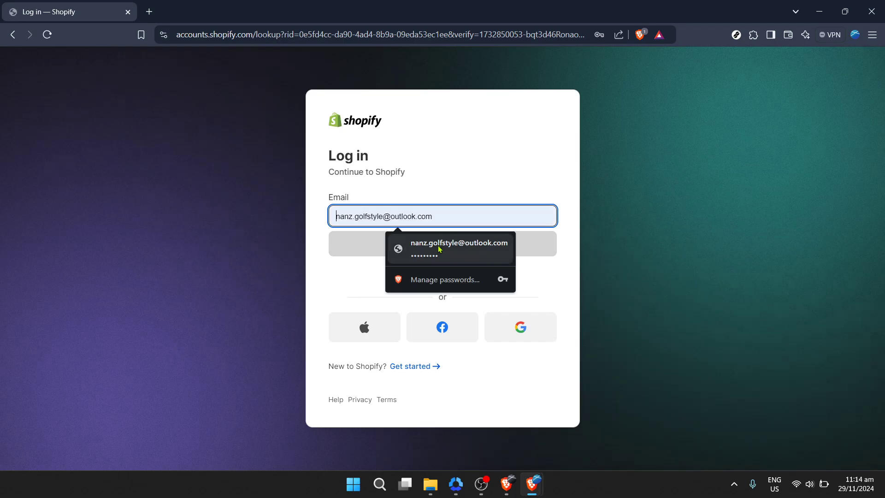
# - Fill in the saved account e-mail on the Shopify login form and continue with it
pyautogui.click(438, 248)
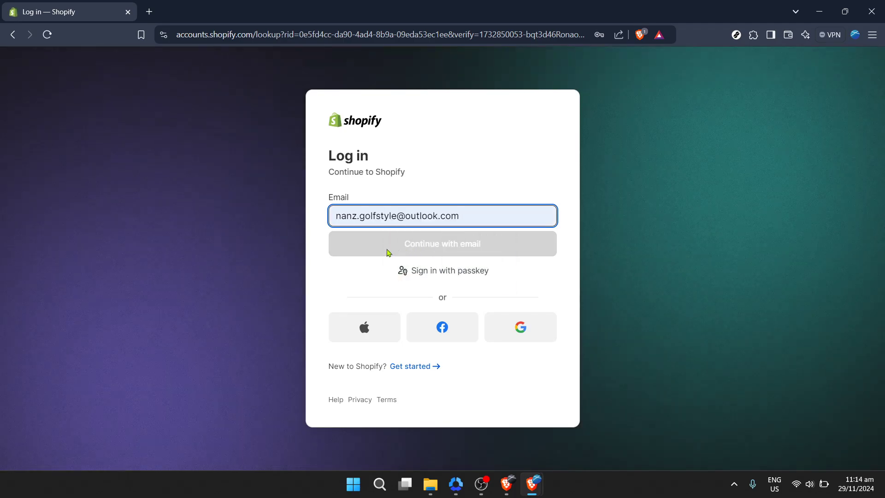
pyautogui.click(386, 248)
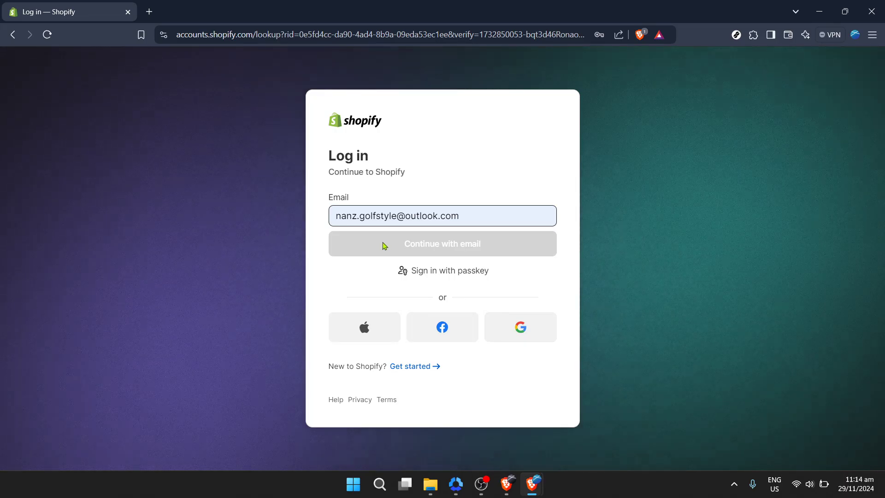
pyautogui.doubleClick(382, 243)
pyautogui.click(384, 246)
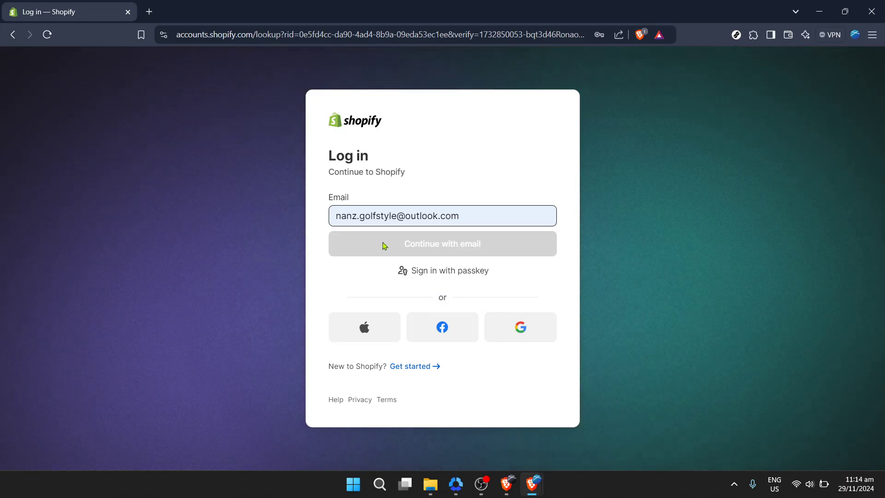
pyautogui.doubleClick(383, 246)
pyautogui.click(384, 246)
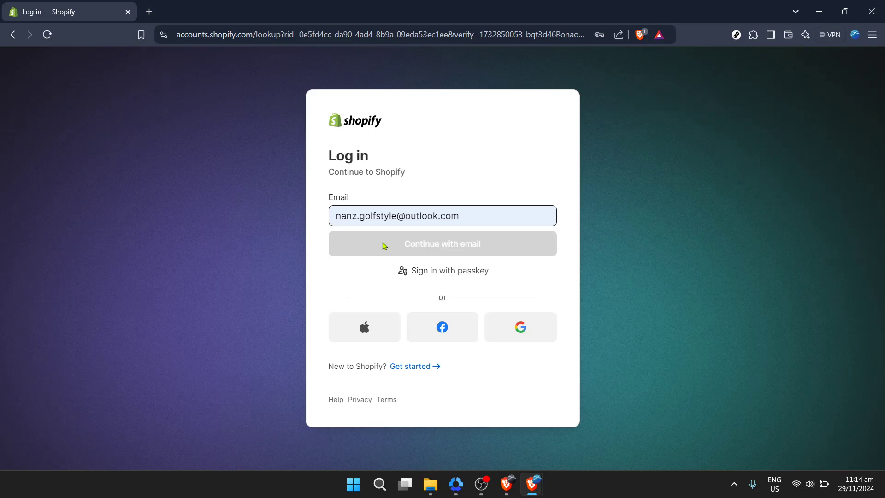
pyautogui.doubleClick(383, 246)
pyautogui.click(384, 245)
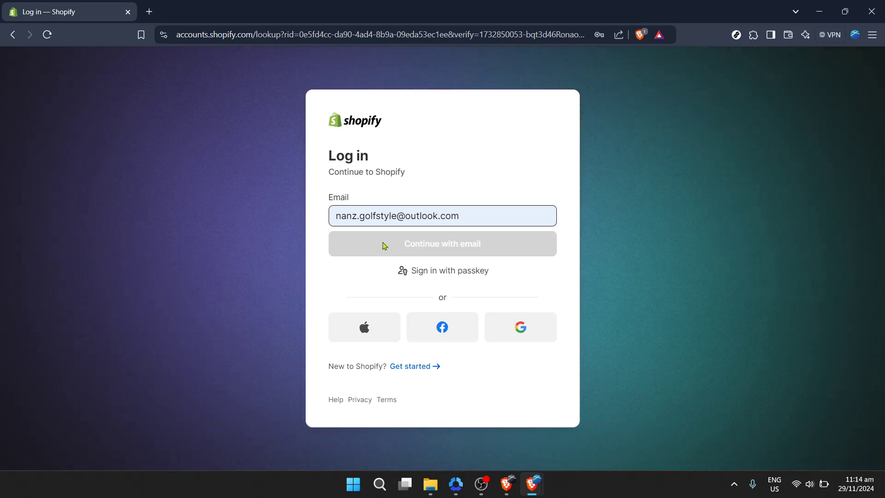
pyautogui.click(384, 246)
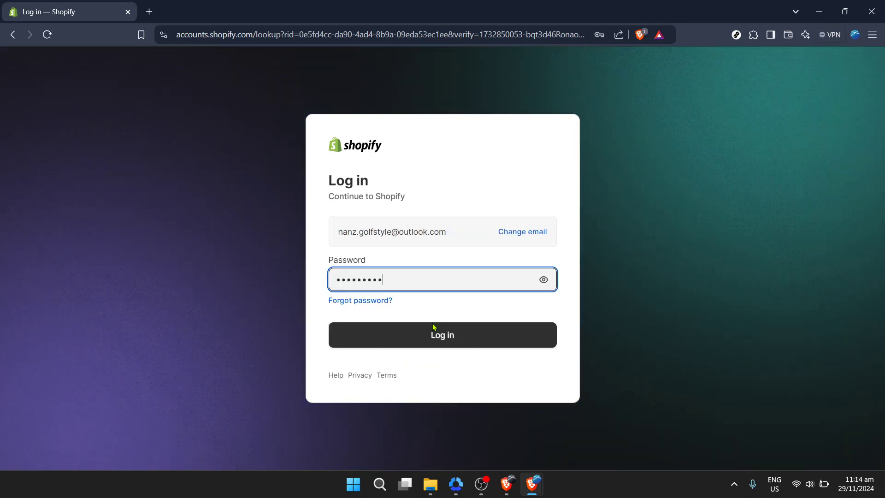
# - Submit the saved account password to log in to the store admin
pyautogui.click(433, 327)
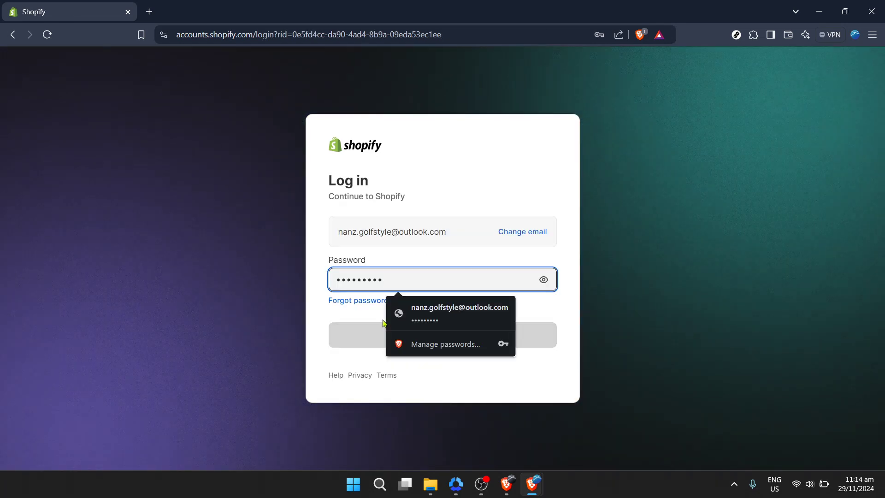
pyautogui.doubleClick(358, 332)
pyautogui.click(361, 336)
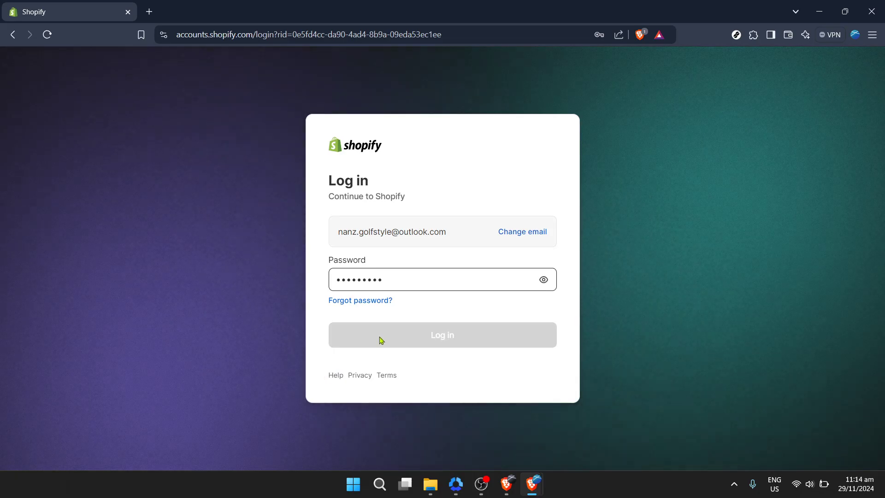
pyautogui.doubleClick(381, 340)
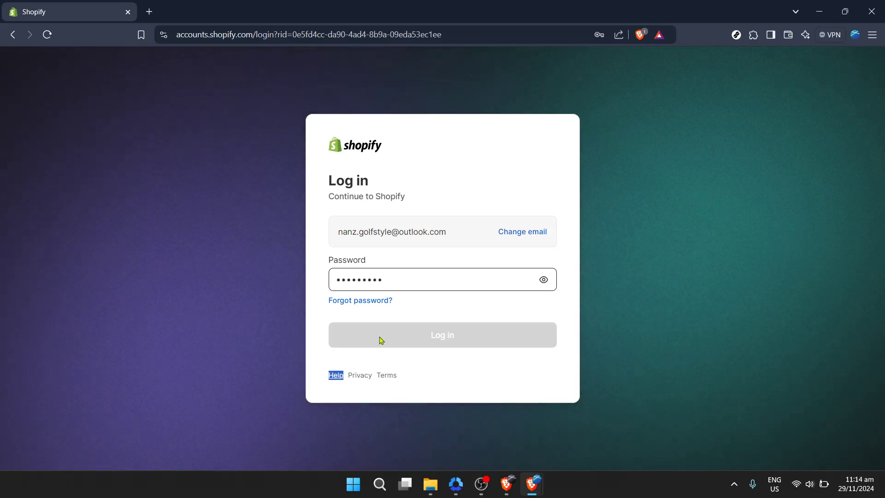
pyautogui.click(381, 340)
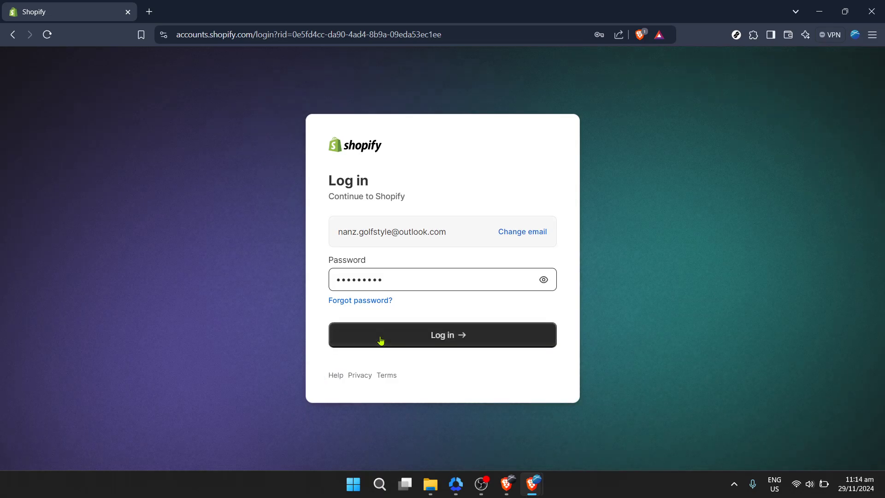
pyautogui.click(381, 340)
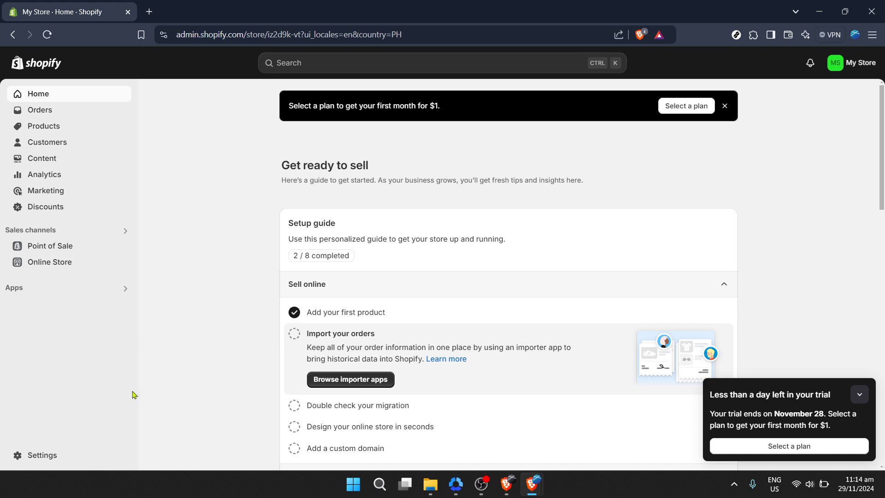
# - Open the store's Shipping and delivery settings and look through the available shipping options
pyautogui.click(71, 454)
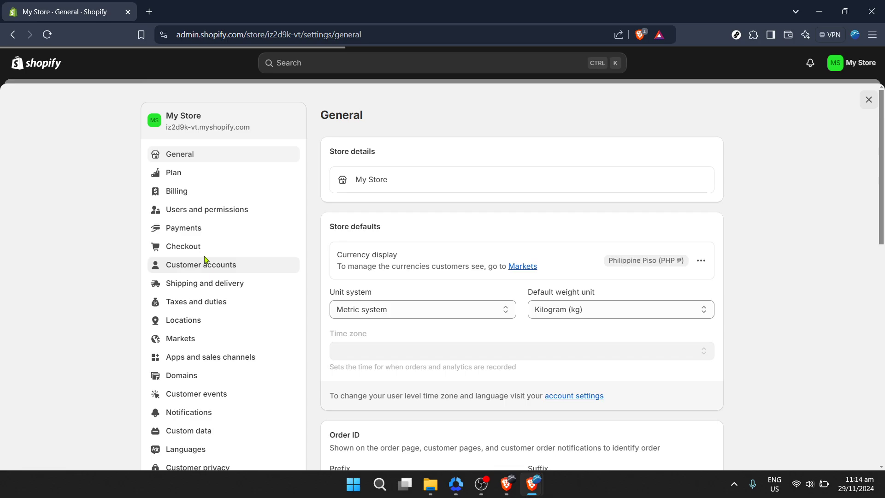
pyautogui.click(218, 290)
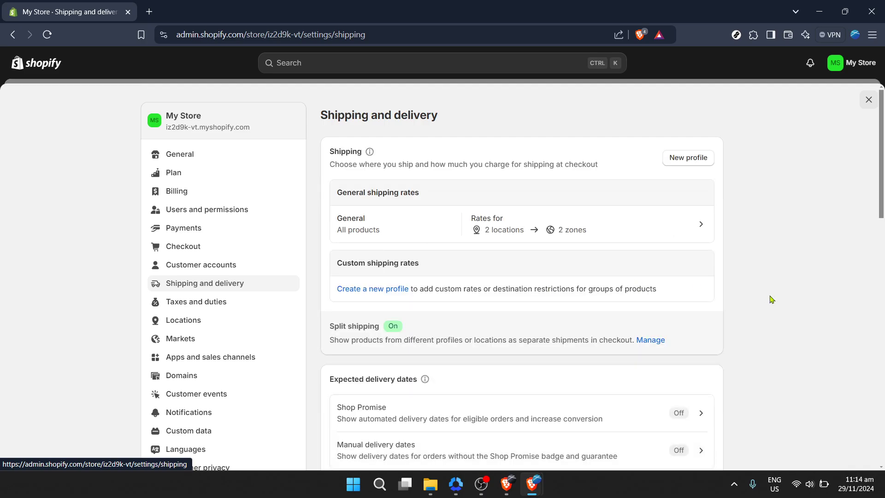
pyautogui.scroll(-5, 773, 300)
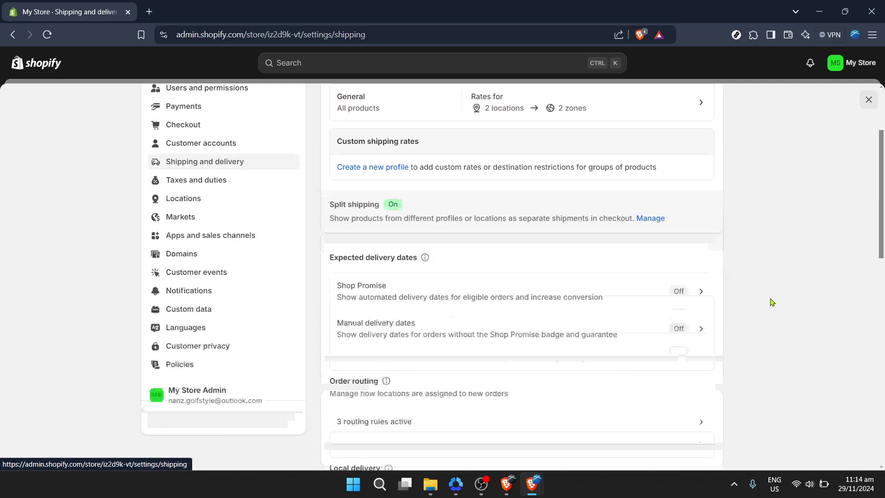
pyautogui.scroll(-2, 773, 303)
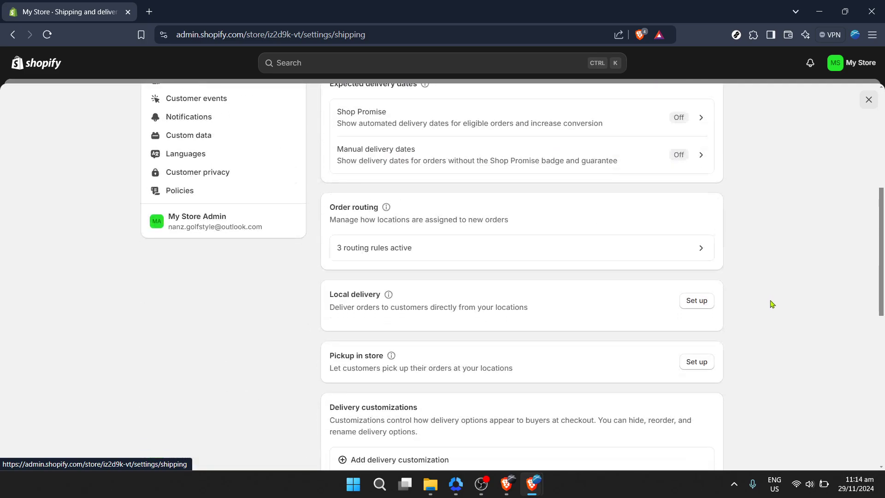
pyautogui.scroll(-3, 772, 305)
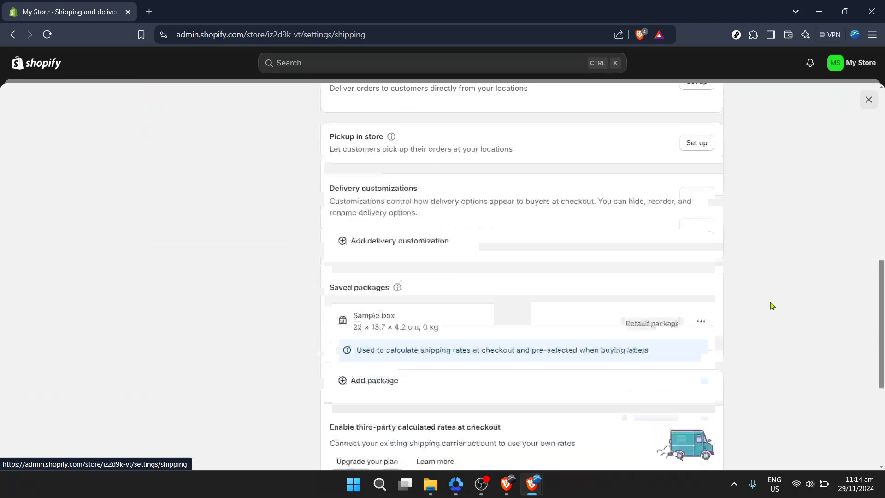
pyautogui.scroll(-2, 772, 306)
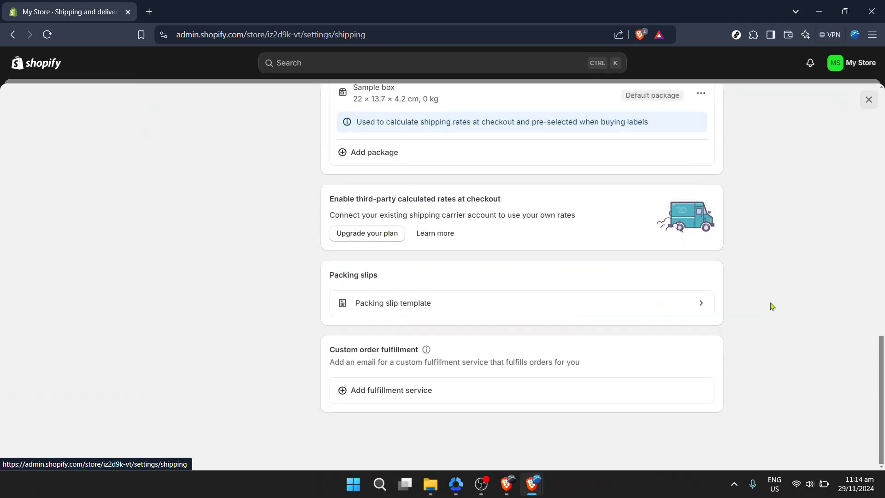
pyautogui.scroll(10, 772, 306)
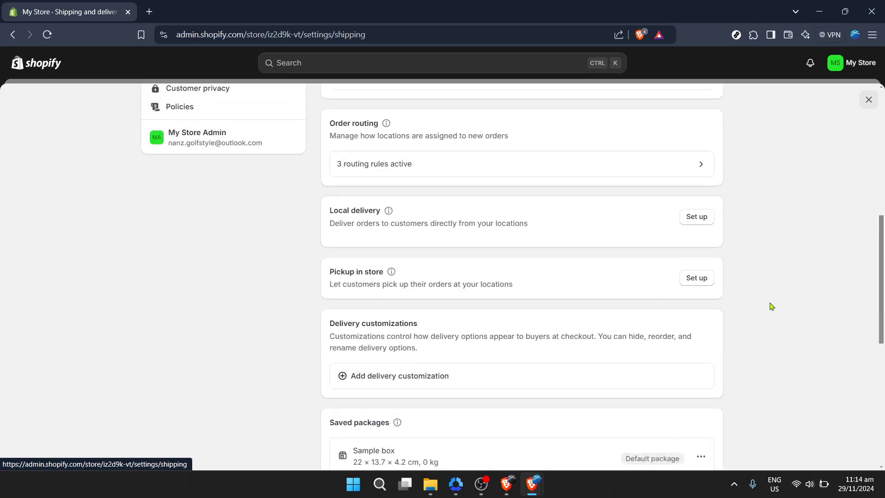
pyautogui.scroll(2, 771, 307)
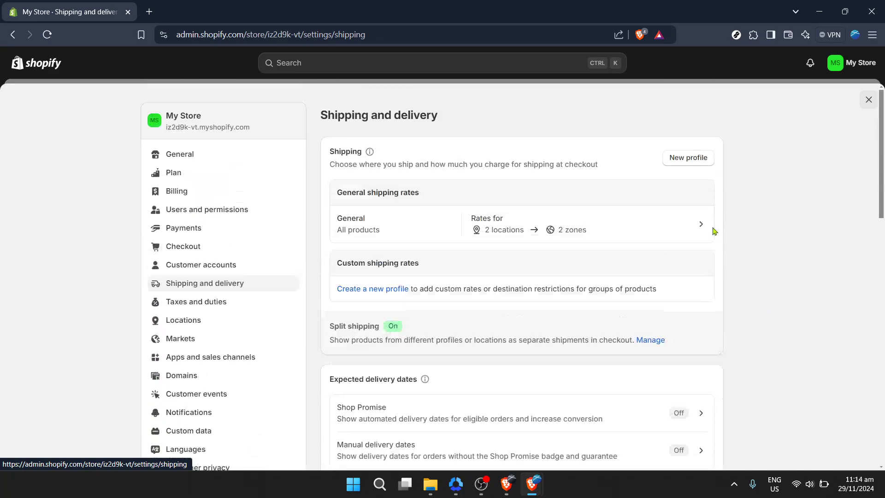
# - Create a new shipping profile and name it Standard Shipping
pyautogui.click(684, 165)
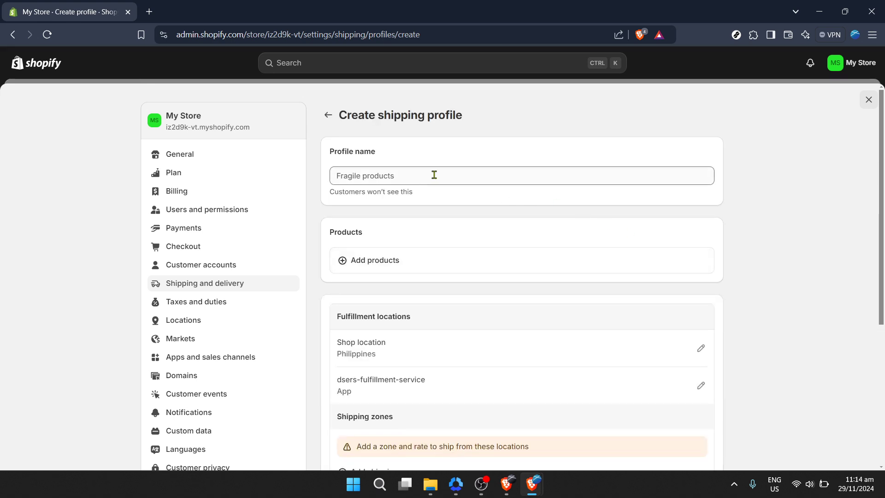
pyautogui.click(460, 171)
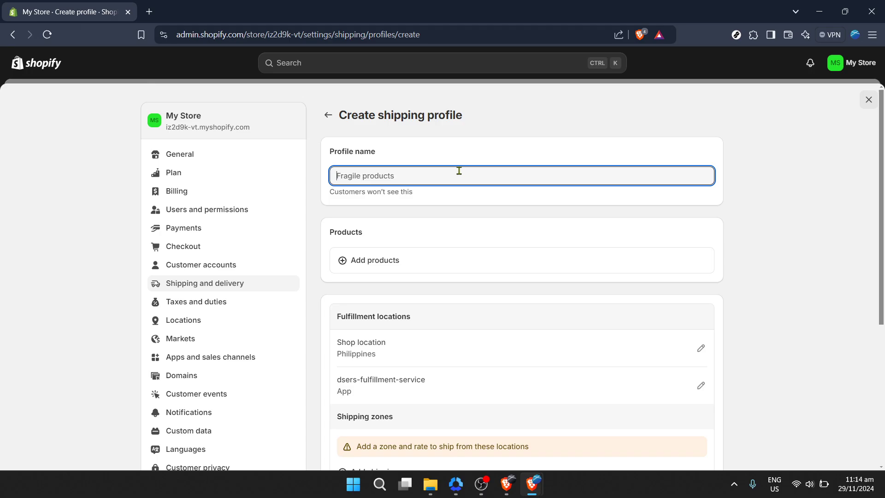
pyautogui.write('Stan')
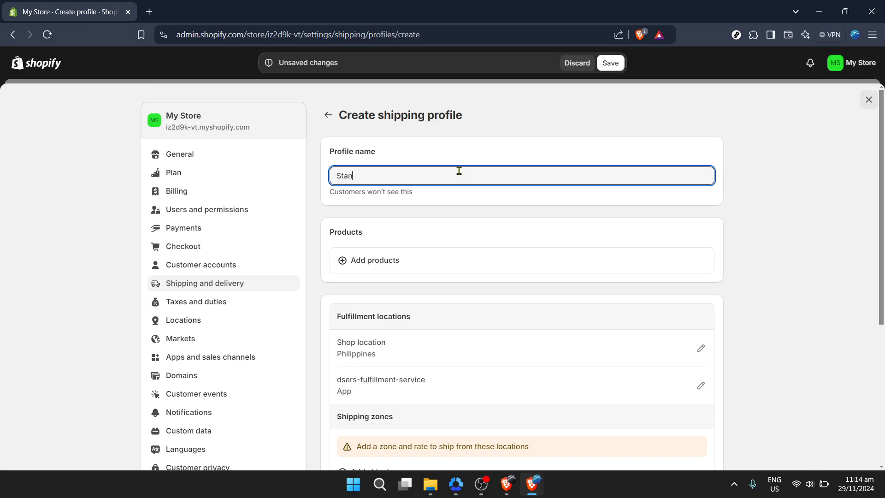
pyautogui.write('dard Shipping')
# - Add the Transparent Glass product to the new shipping profile
pyautogui.scroll(-1, 459, 171)
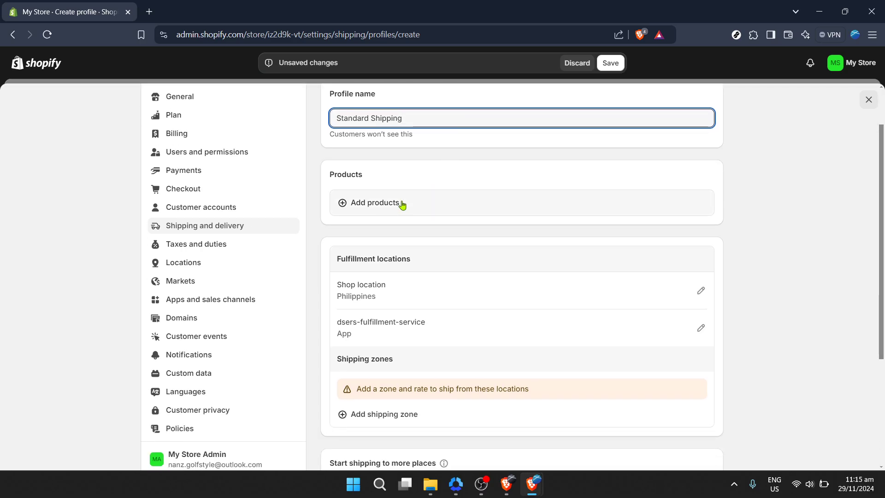
pyautogui.click(400, 203)
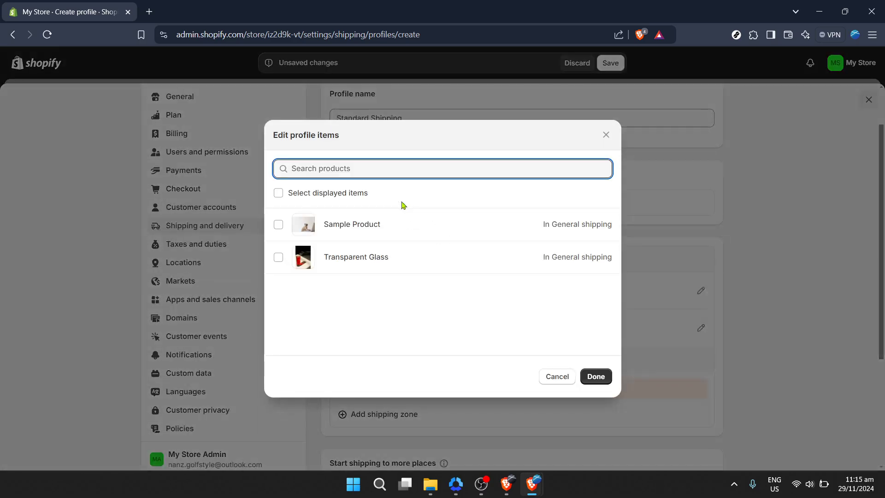
pyautogui.click(358, 264)
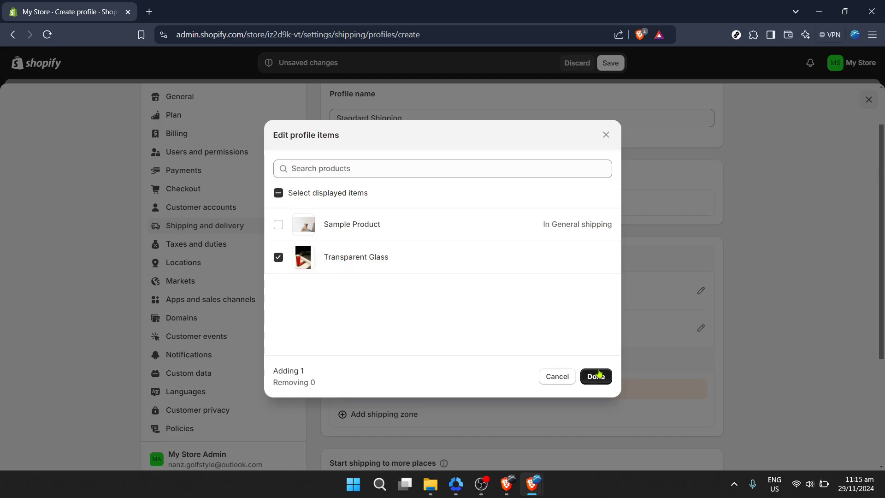
pyautogui.click(599, 372)
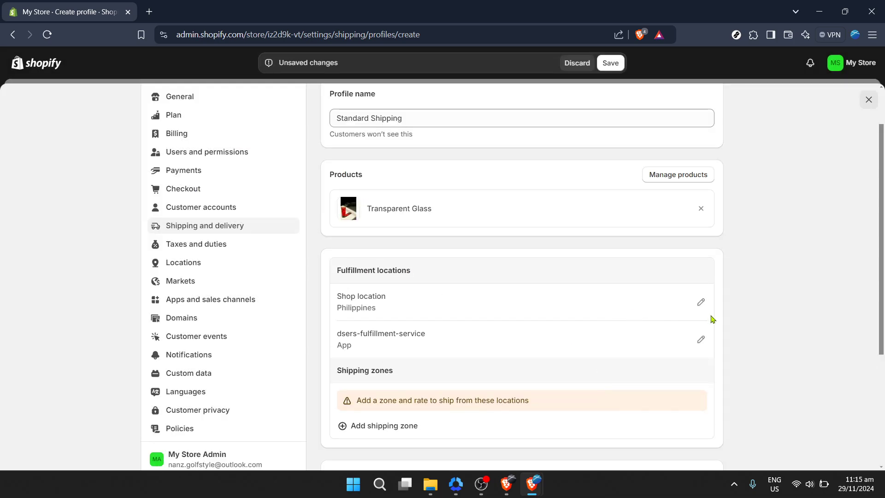
# - Add a shipping zone covering all of Asia to the profile, without a zone name
pyautogui.scroll(-1, 713, 320)
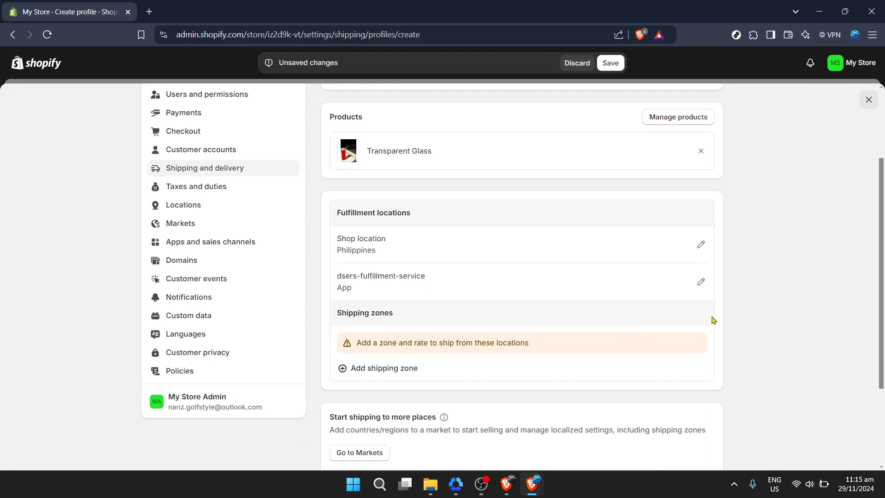
pyautogui.scroll(-1, 713, 319)
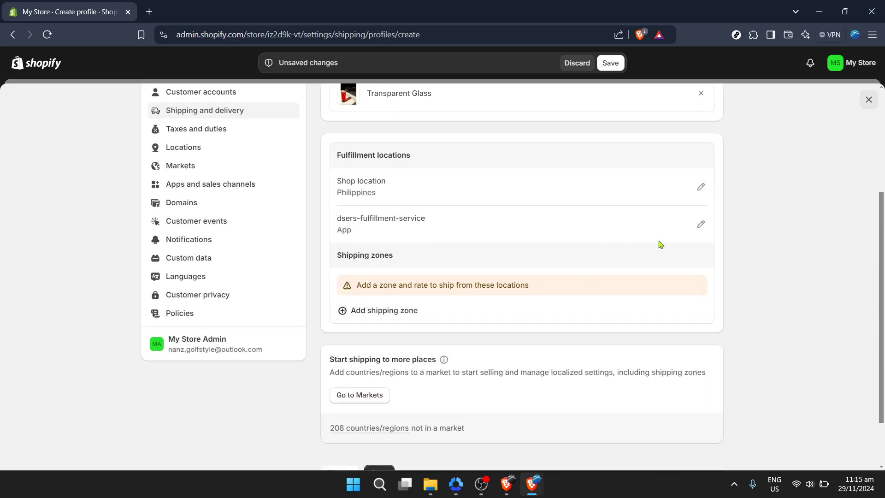
pyautogui.click(463, 312)
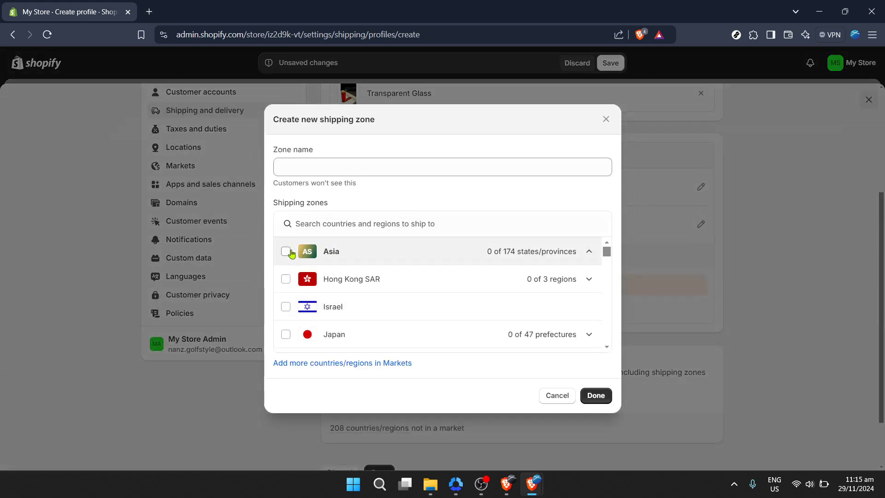
pyautogui.click(286, 252)
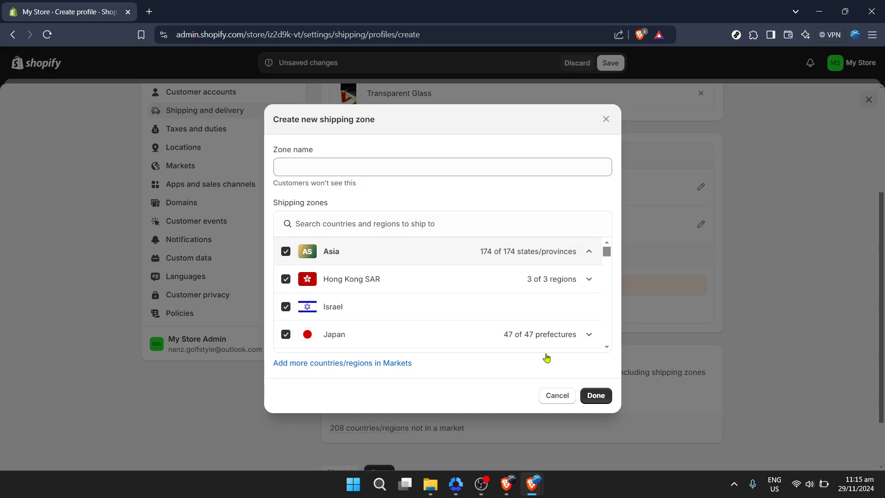
pyautogui.click(597, 397)
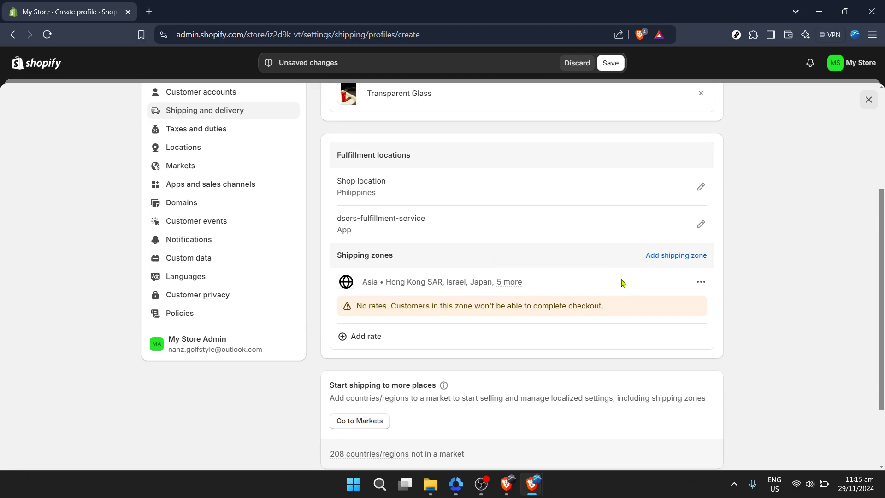
# - Add a custom flat rate named Standard Shipping with a price of ₱25 to the Asia zone, leaving the delivery description empty
pyautogui.click(391, 341)
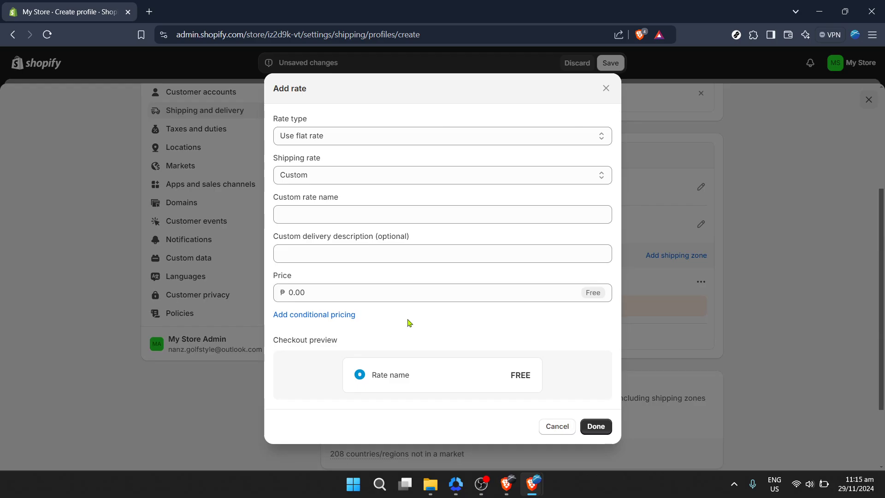
pyautogui.click(348, 213)
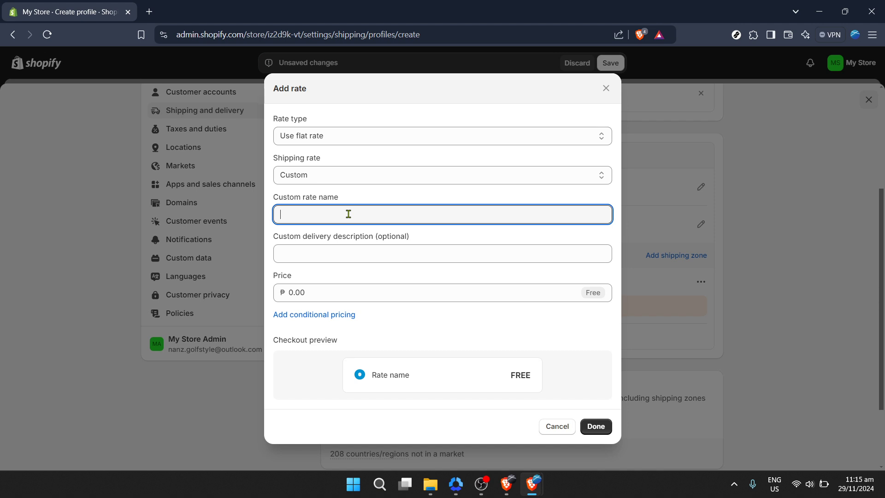
pyautogui.write('Standard Shipp')
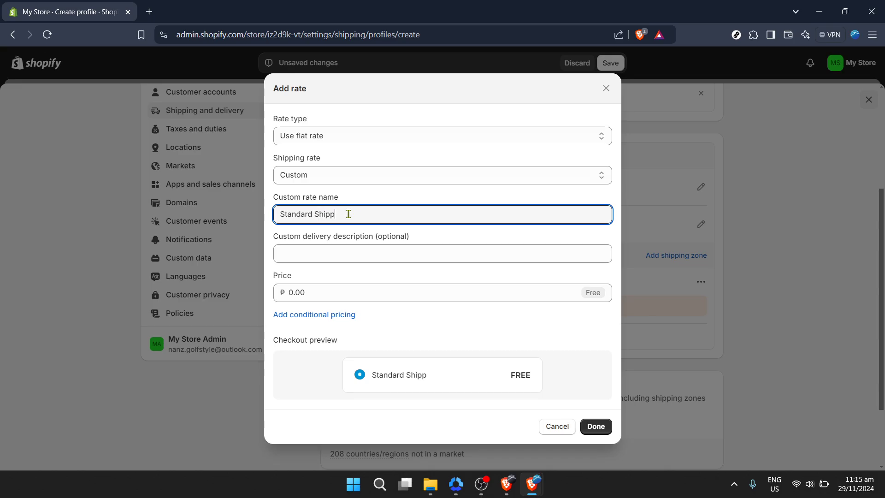
pyautogui.write('ing')
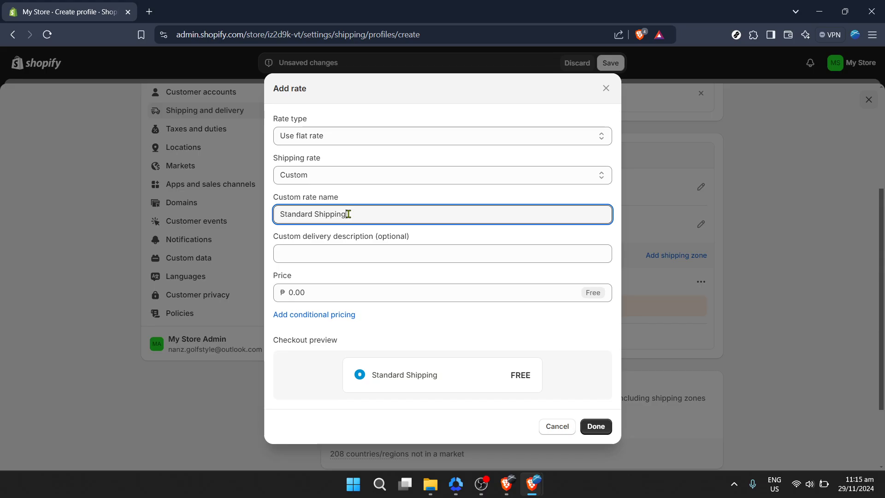
pyautogui.click(334, 261)
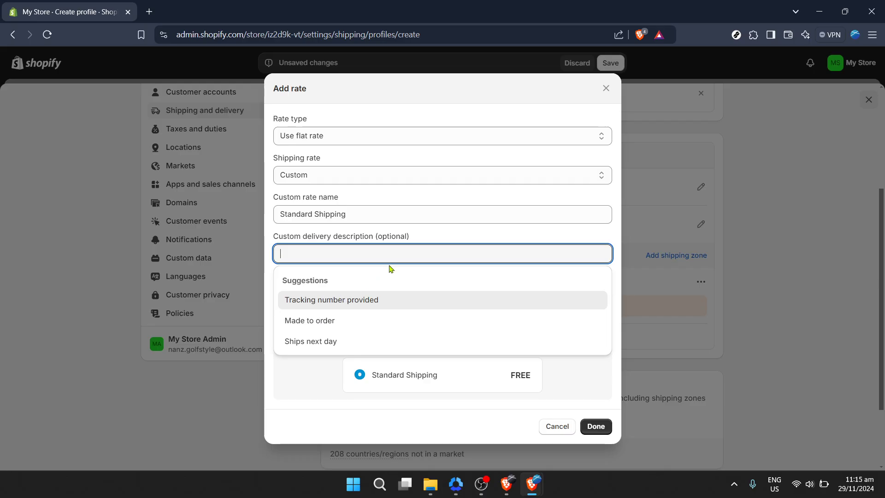
pyautogui.click(464, 231)
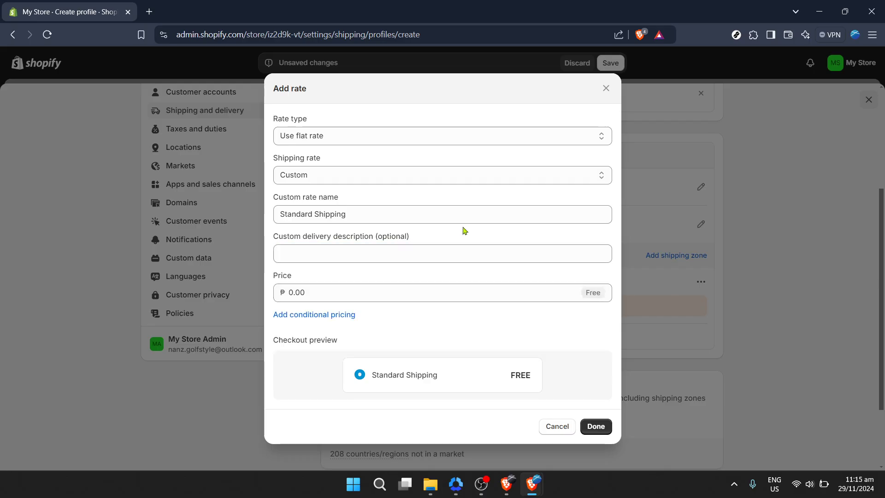
pyautogui.click(331, 294)
pyautogui.write('25')
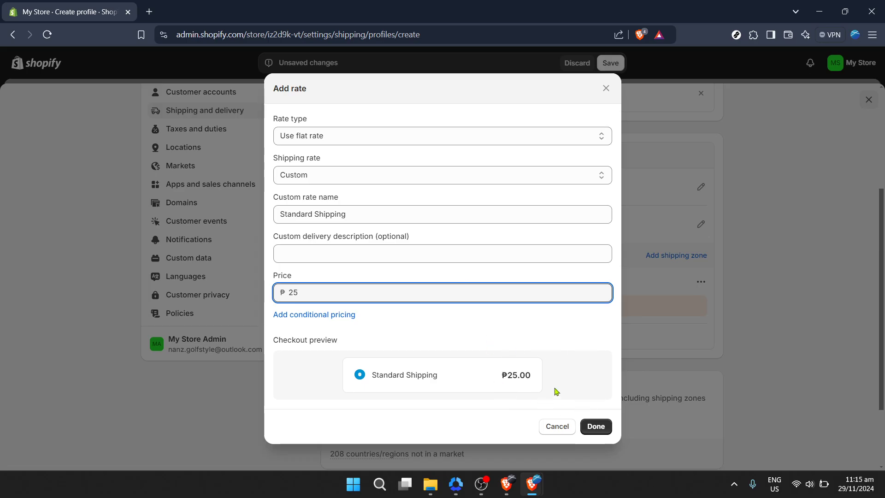
pyautogui.click(595, 426)
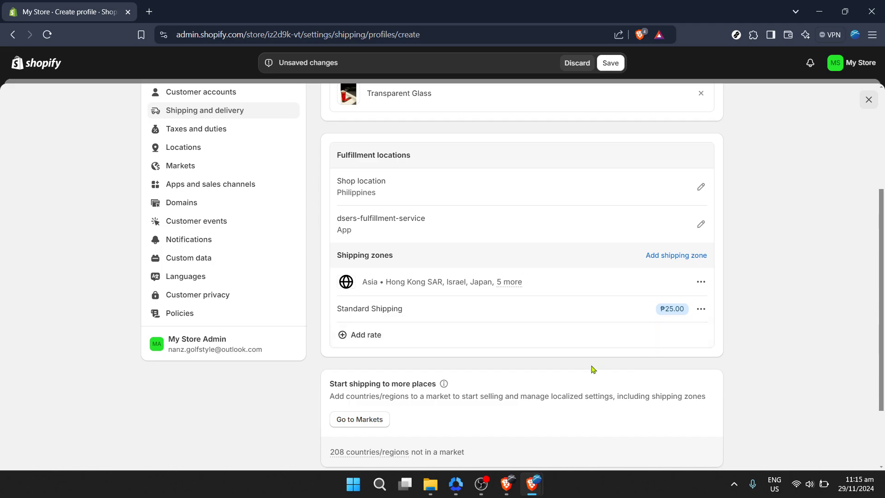
# - Review the new shipping profile's name, product, fulfillment locations, shipping zone and rate
pyautogui.scroll(-2, 594, 369)
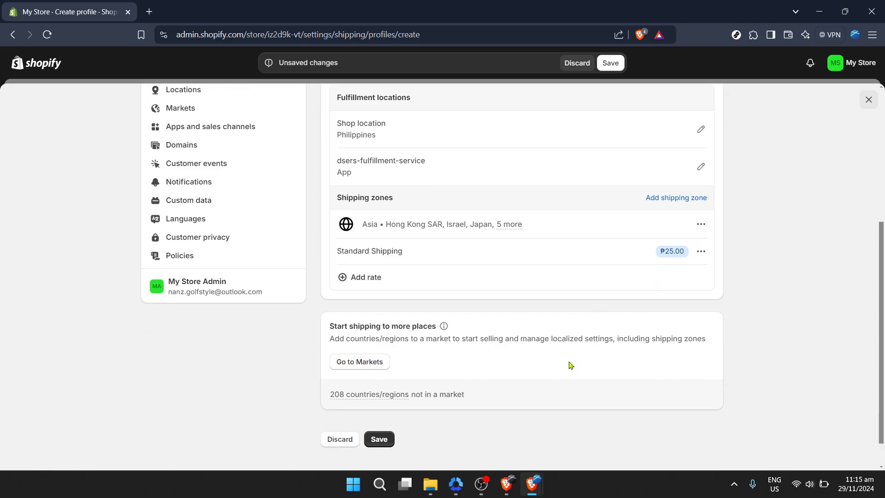
pyautogui.scroll(3, 556, 356)
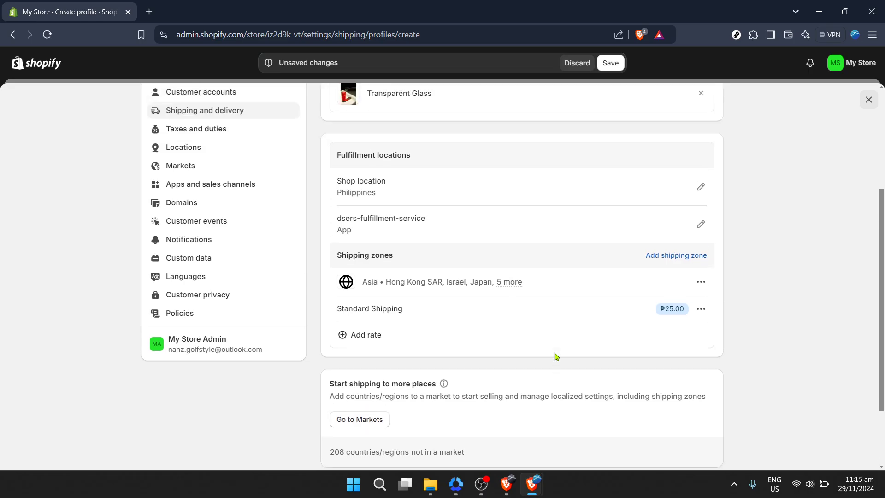
pyautogui.scroll(1, 556, 357)
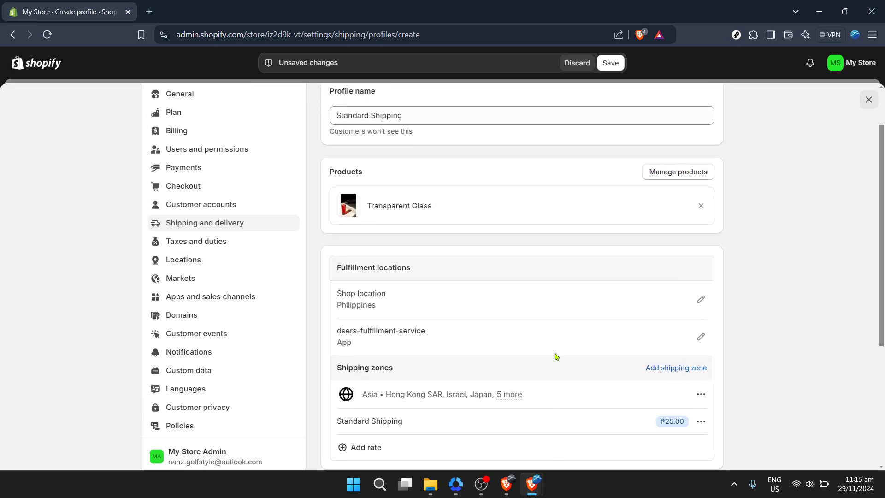
pyautogui.scroll(1, 556, 356)
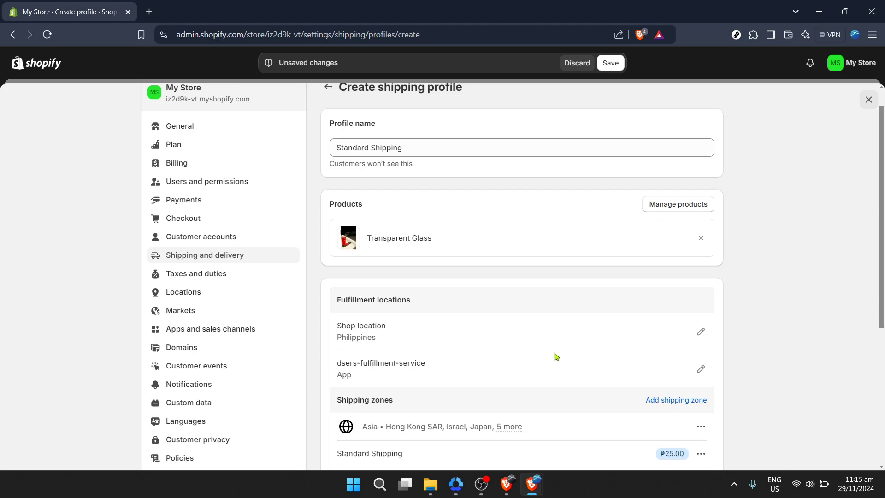